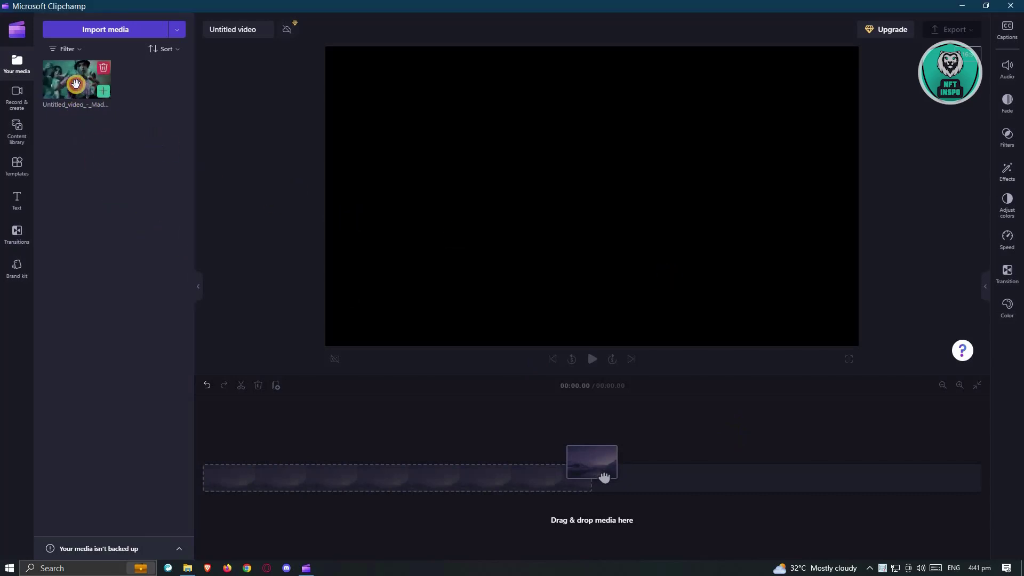
Place the media clip on the Clipchamp timeline and open its Speed settings
{"action": "left_click_drag", "start_coordinate": [80, 91], "coordinate": [254, 481]}
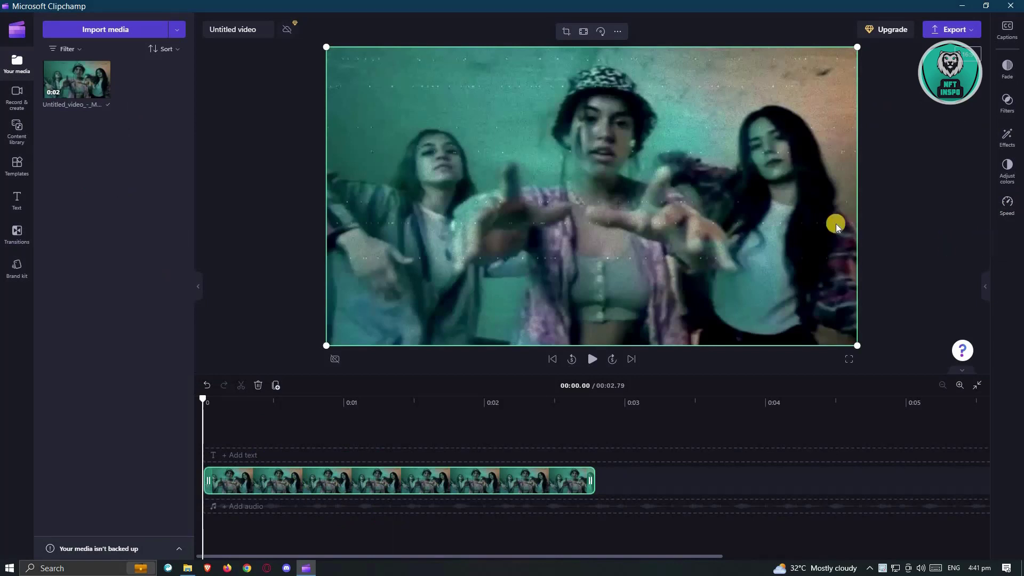
{"action": "left_click", "coordinate": [1008, 204]}
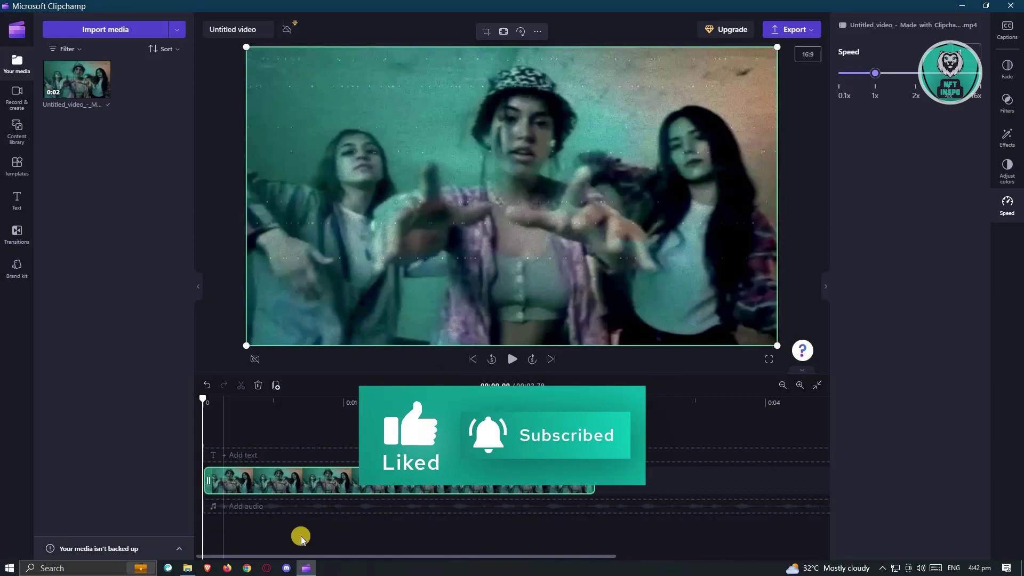
Minimize Clipchamp, close File Explorer, and open the 'Free Online Reverse Video Tool | Adobe Express' result
{"action": "left_click", "coordinate": [960, 6]}
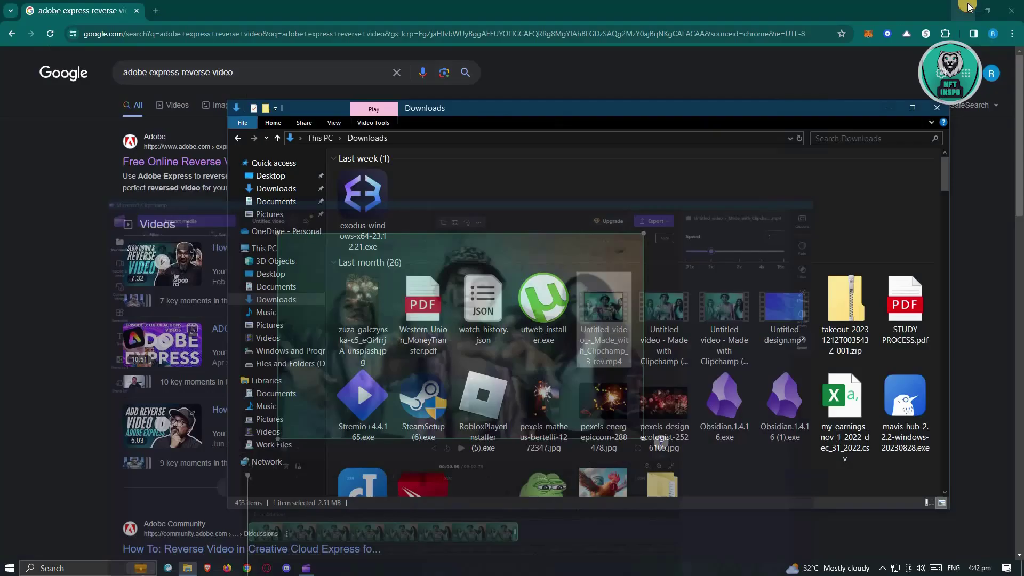
{"action": "left_click", "coordinate": [888, 107]}
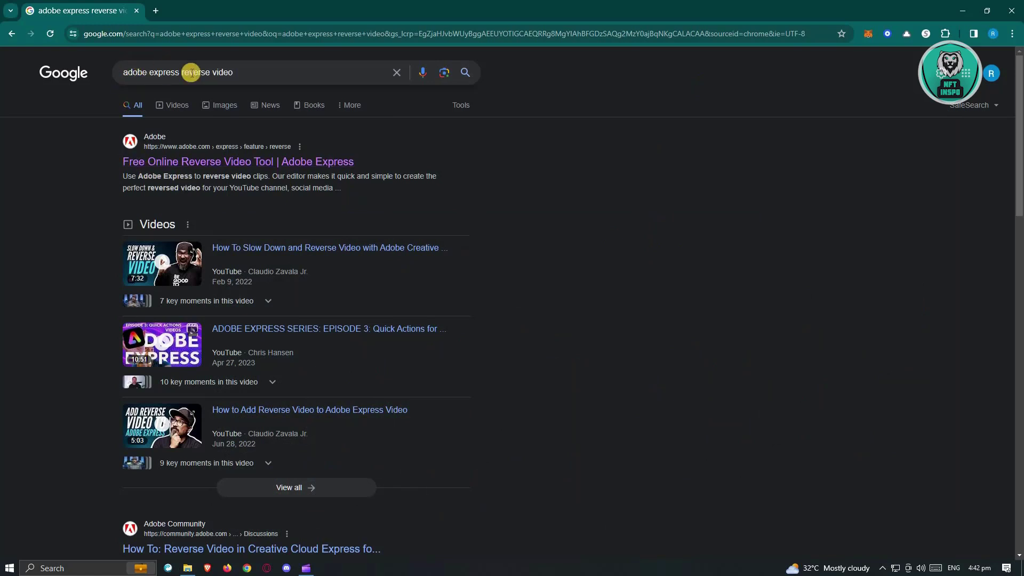
{"action": "left_click_drag", "start_coordinate": [241, 72], "coordinate": [121, 72]}
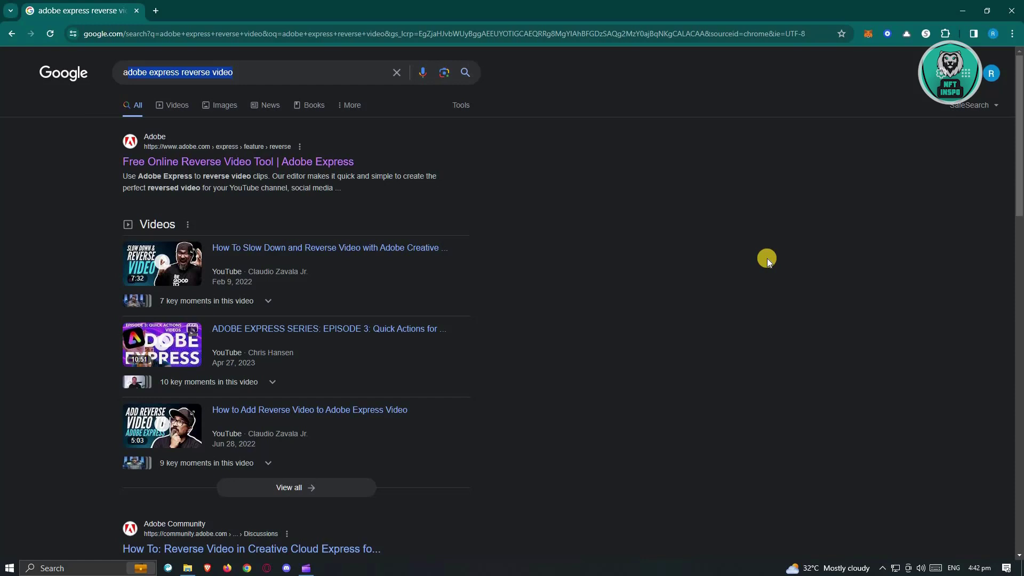
{"action": "left_click", "coordinate": [282, 160]}
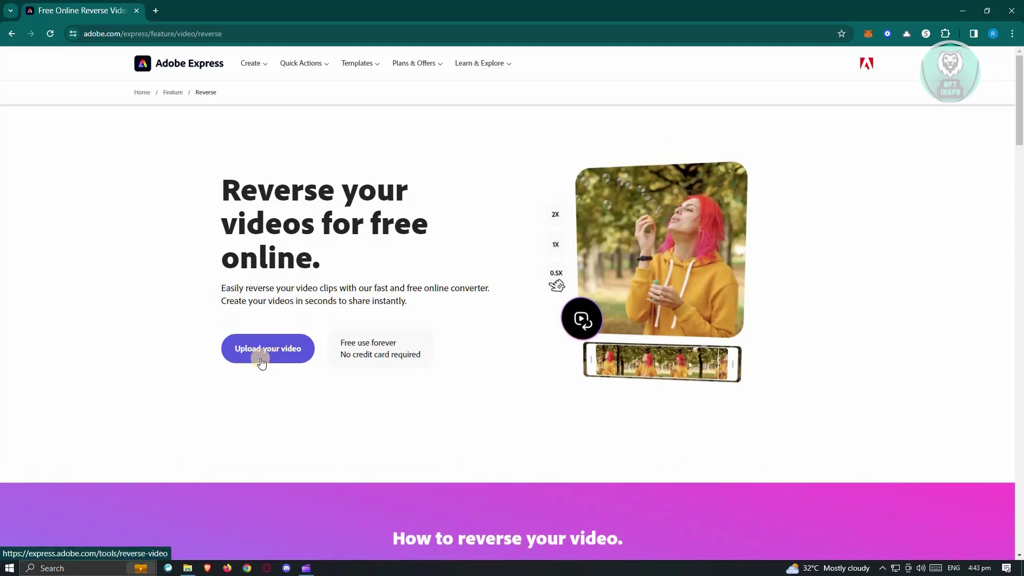
Upload the Clipchamp video from Downloads into Adobe Express's reverse video tool
{"action": "left_click", "coordinate": [262, 362]}
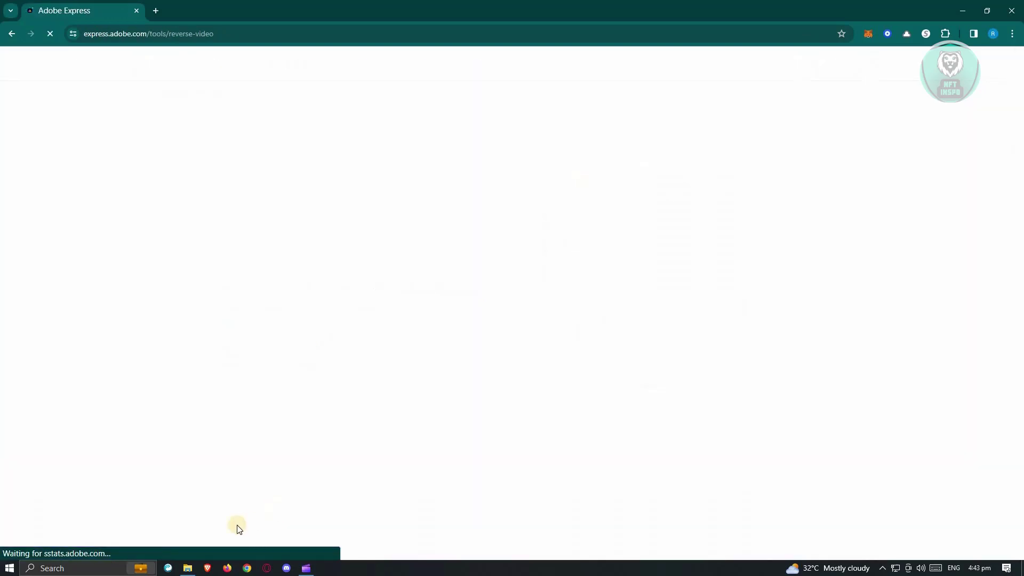
{"action": "left_click", "coordinate": [188, 569]}
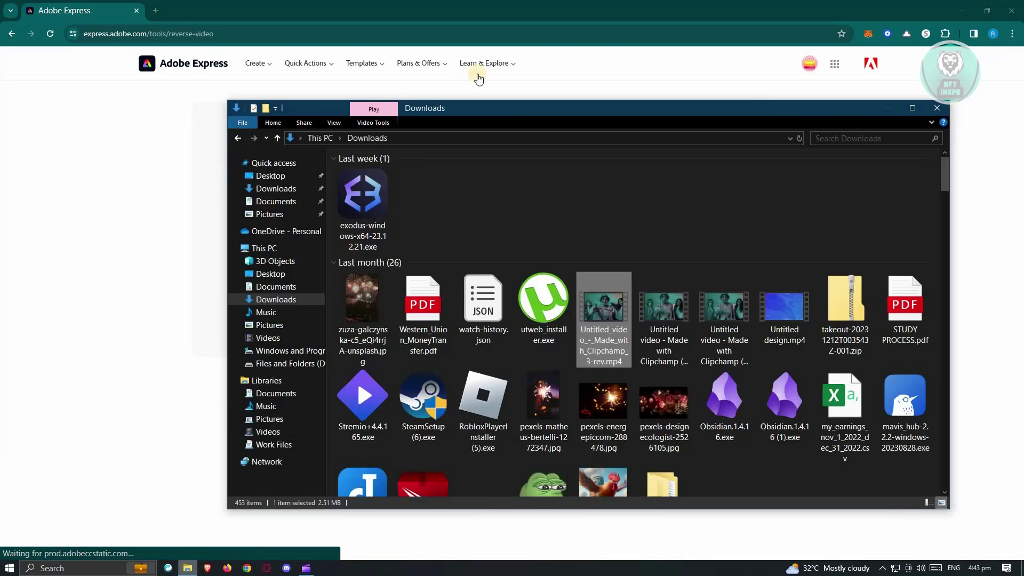
{"action": "left_click_drag", "start_coordinate": [512, 108], "coordinate": [796, 48]}
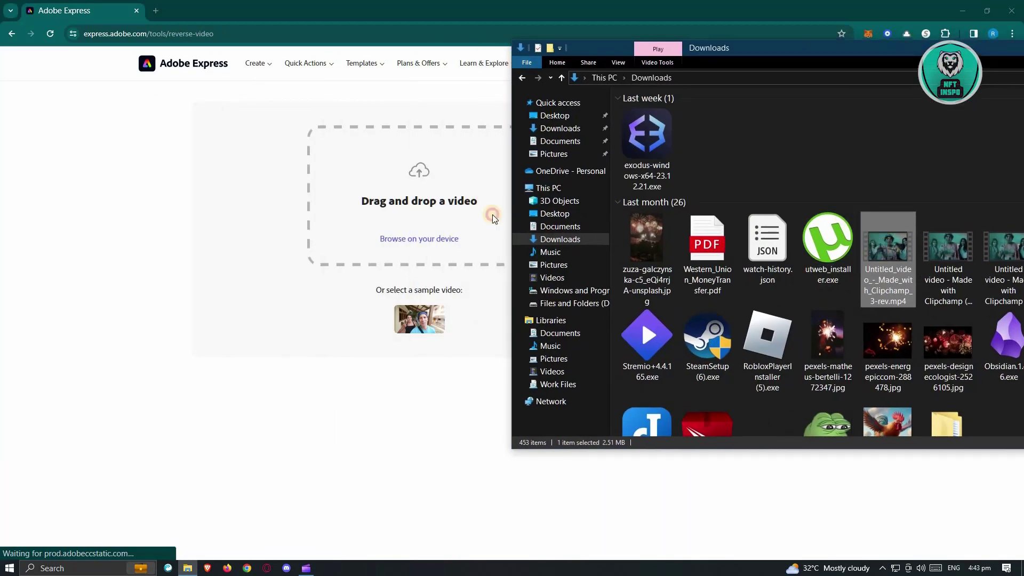
{"action": "left_click_drag", "start_coordinate": [492, 218], "coordinate": [406, 213]}
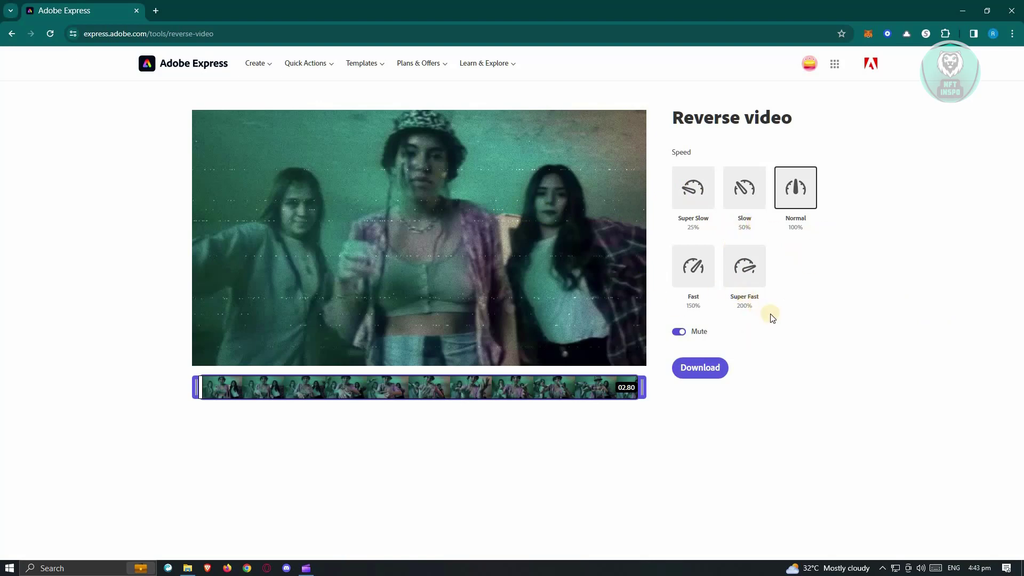
Unmute the reversed clip's audio and start processing it for download
{"action": "left_click", "coordinate": [679, 332]}
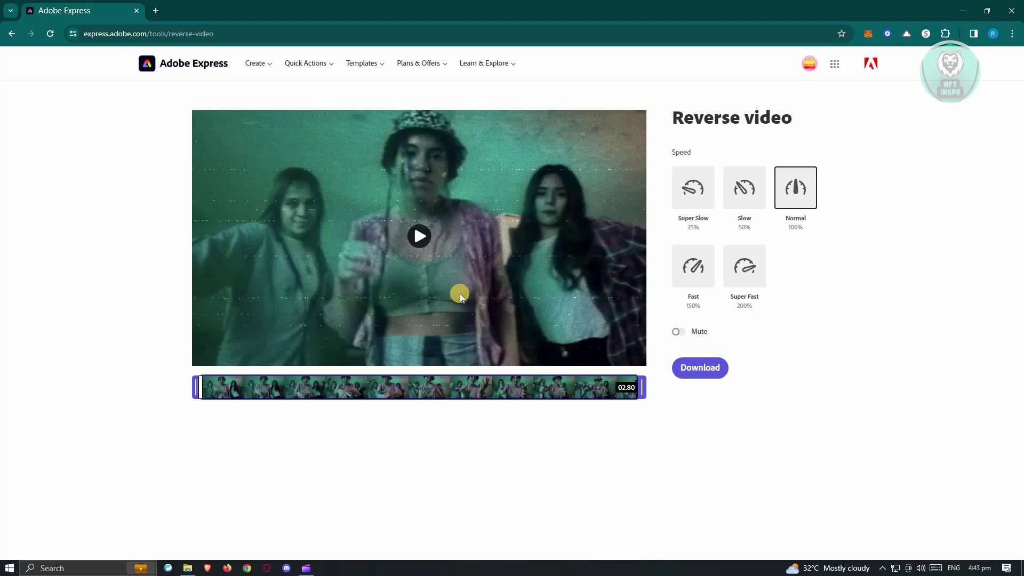
{"action": "left_click", "coordinate": [679, 332]}
{"action": "left_click", "coordinate": [696, 373]}
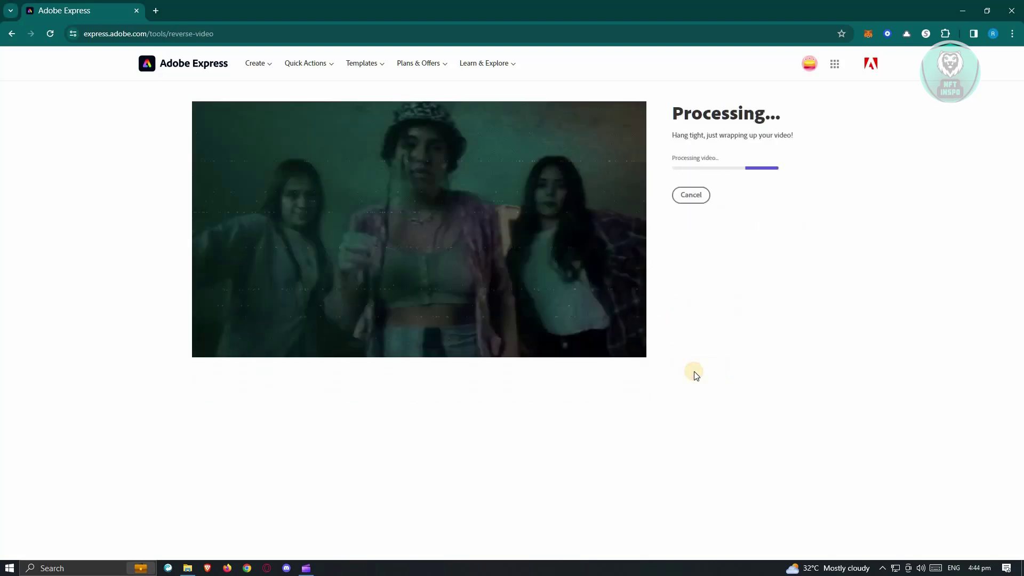